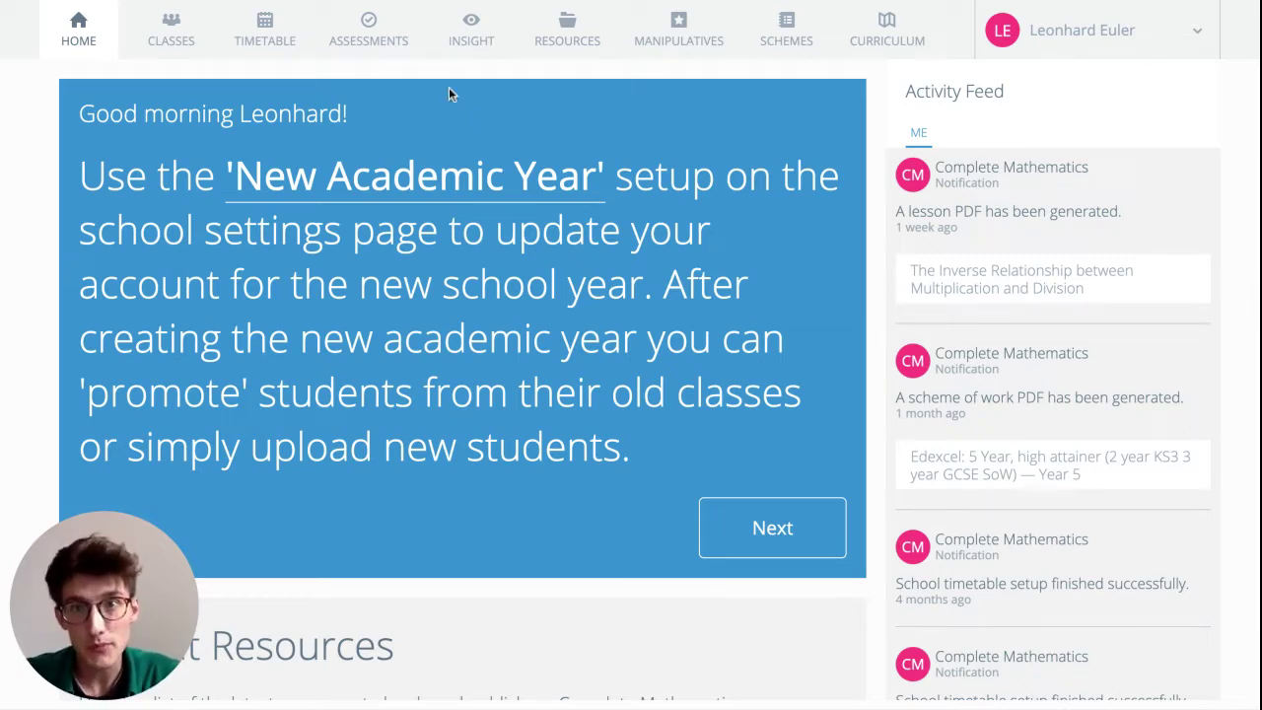
From the weekly timetable, open the 8Ma1 lesson in Wednesday's period 2 slot
left_click(263, 34)
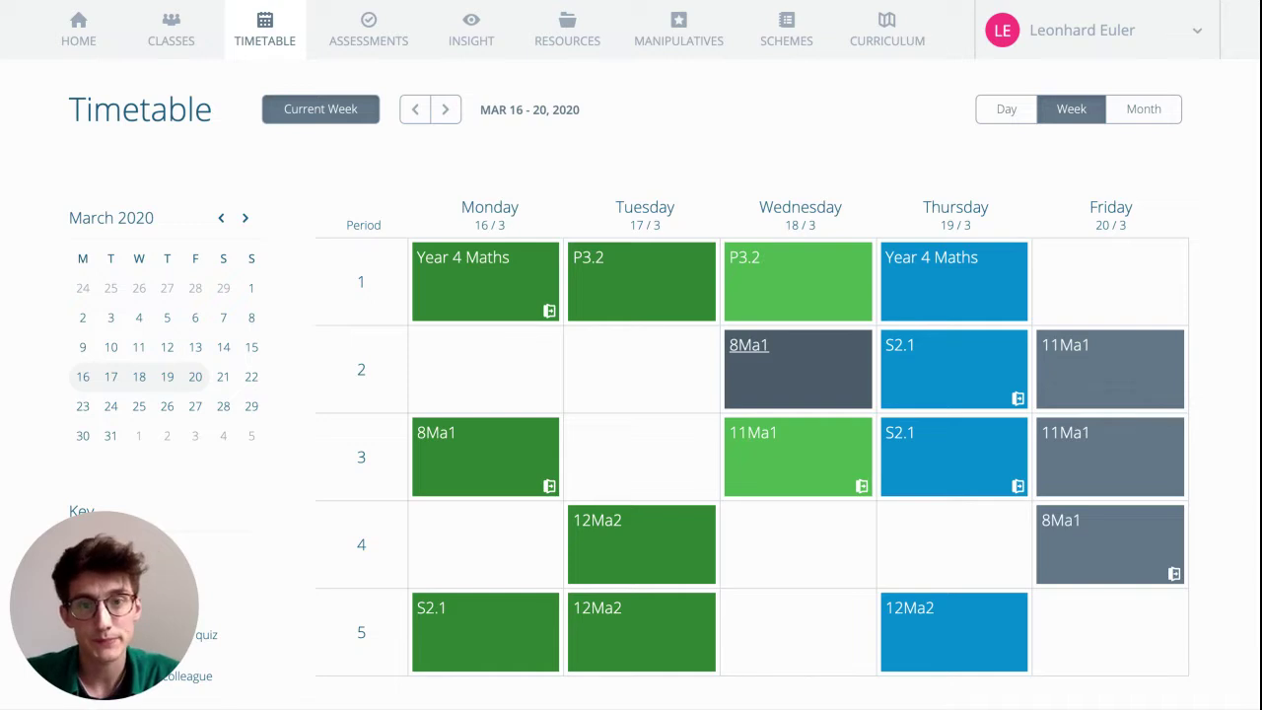
left_click(749, 355)
Browse the full curriculum from the last-used objective down to 'Images Representing Ratios' in unit 6.10
left_click(278, 324)
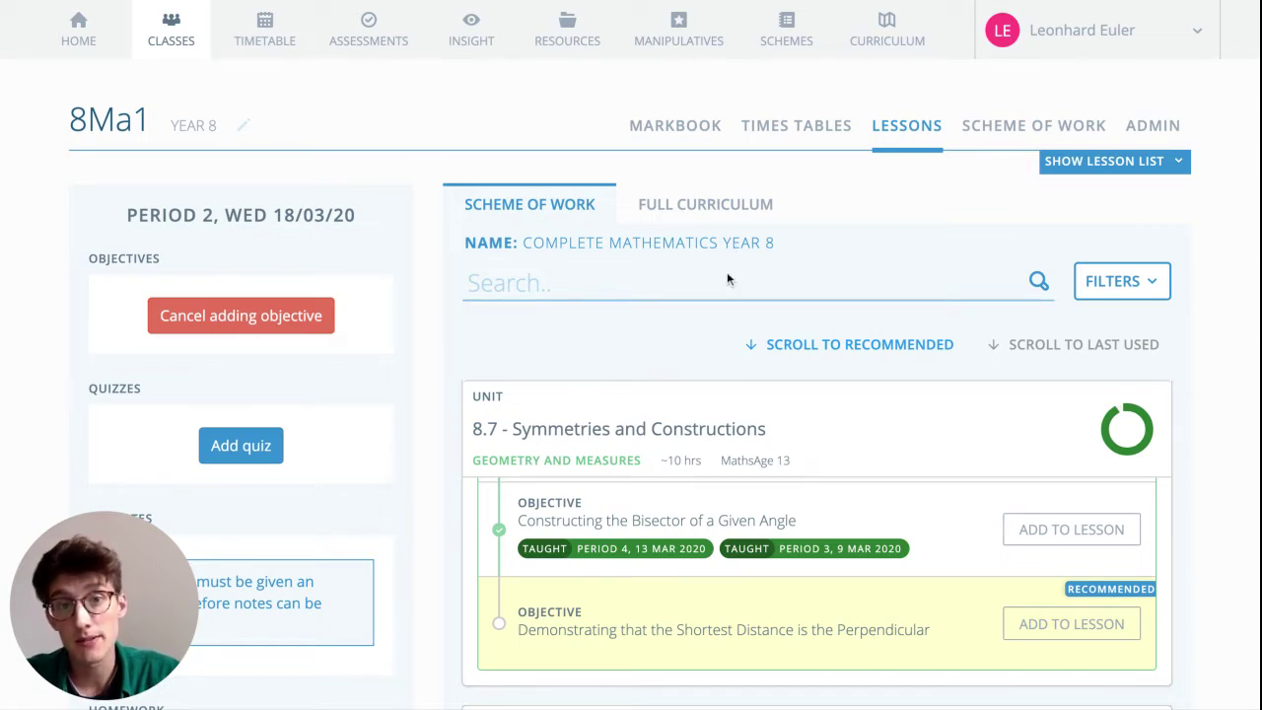
scroll(791, 549, "up", 1)
scroll(792, 549, "down", 2)
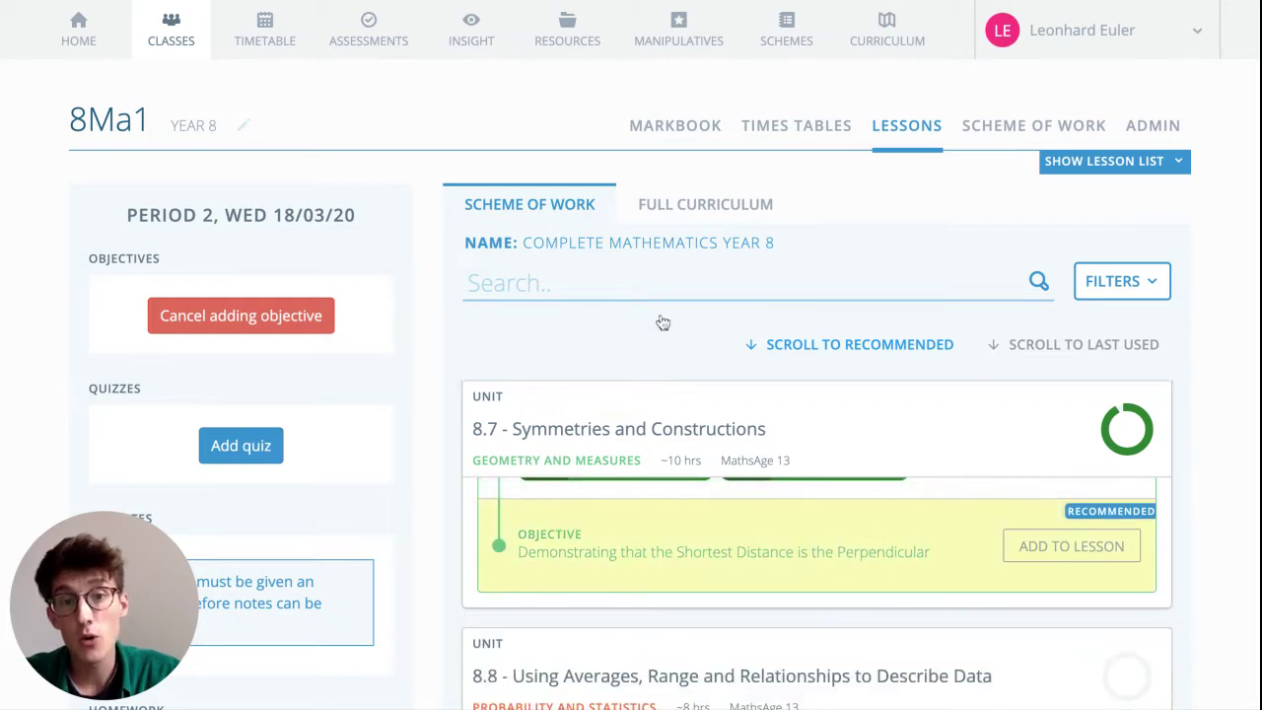
left_click(710, 210)
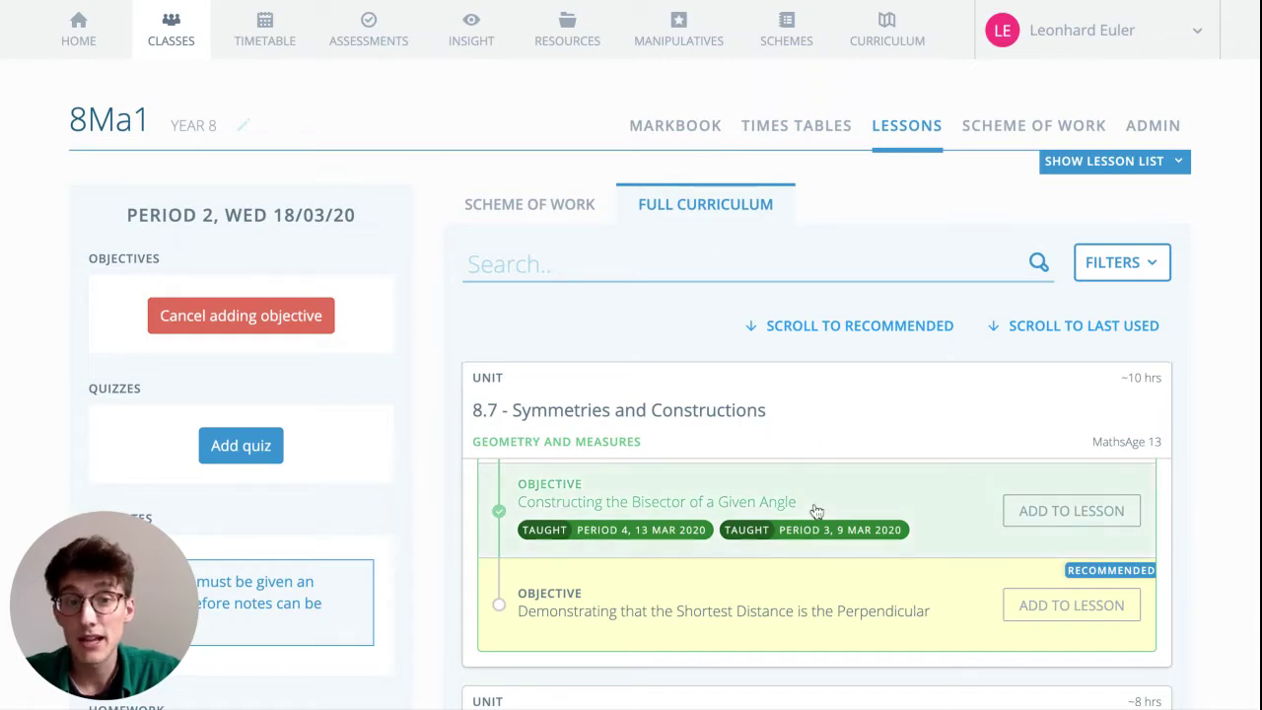
scroll(831, 411, "down", 15)
scroll(832, 434, "up", 1)
scroll(831, 435, "up", 5)
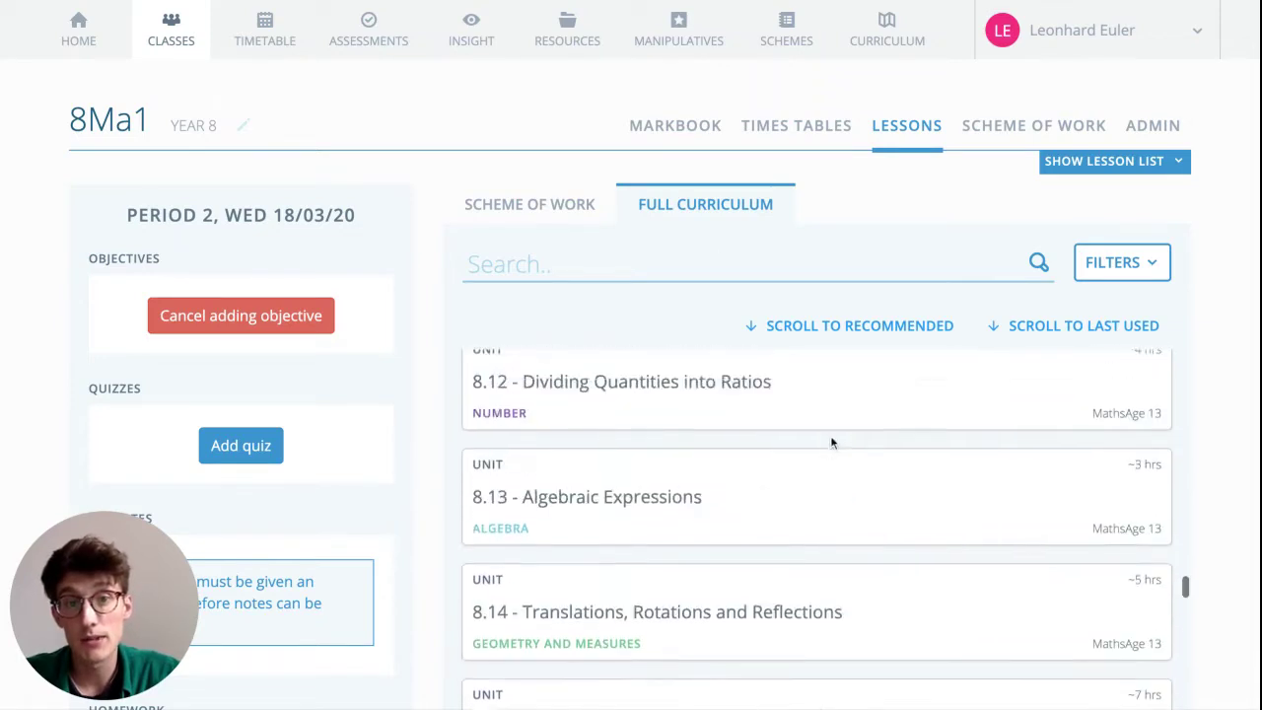
left_click(1073, 333)
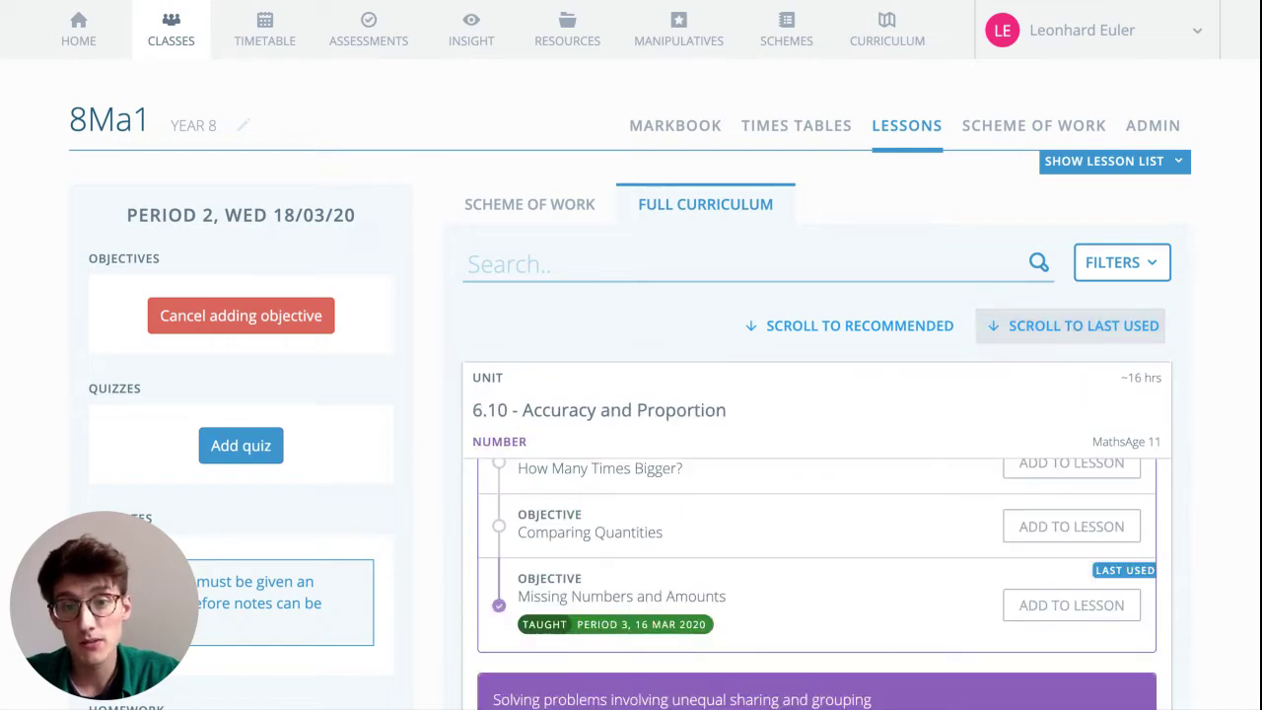
scroll(934, 544, "down", 3)
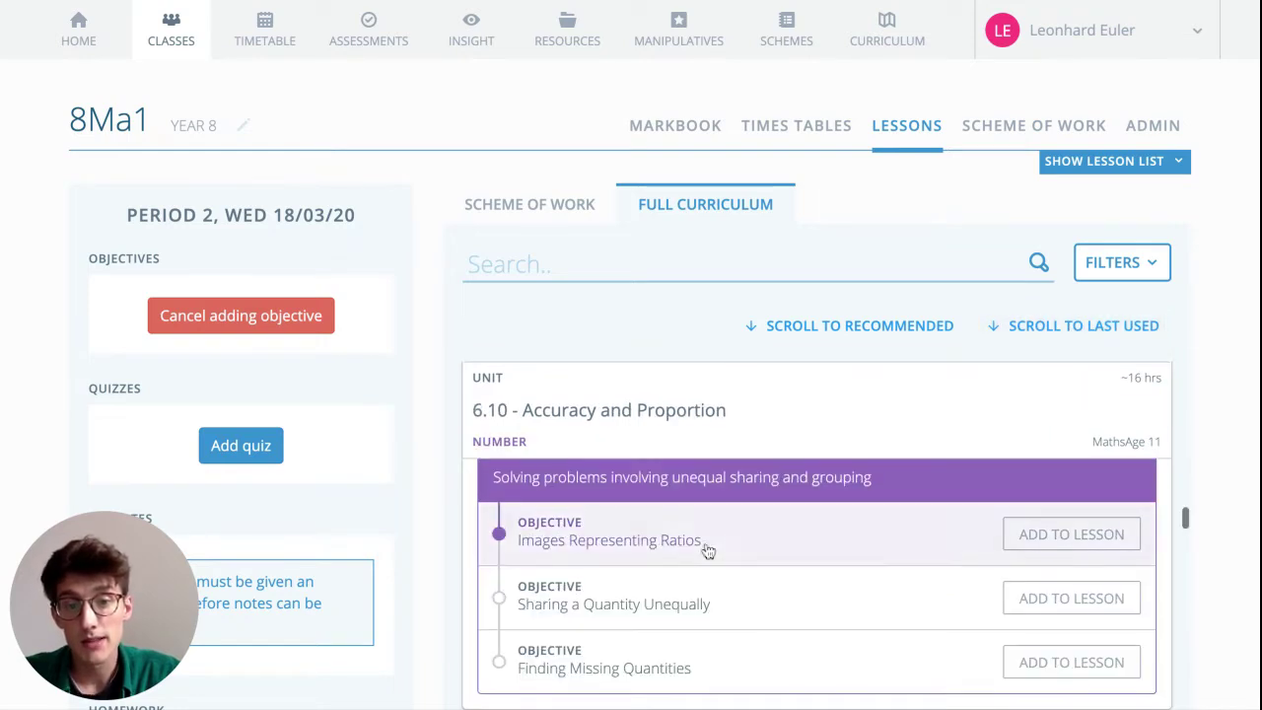
Add 'Images Representing Ratios' to the lesson and open its planning overview
left_click(1069, 534)
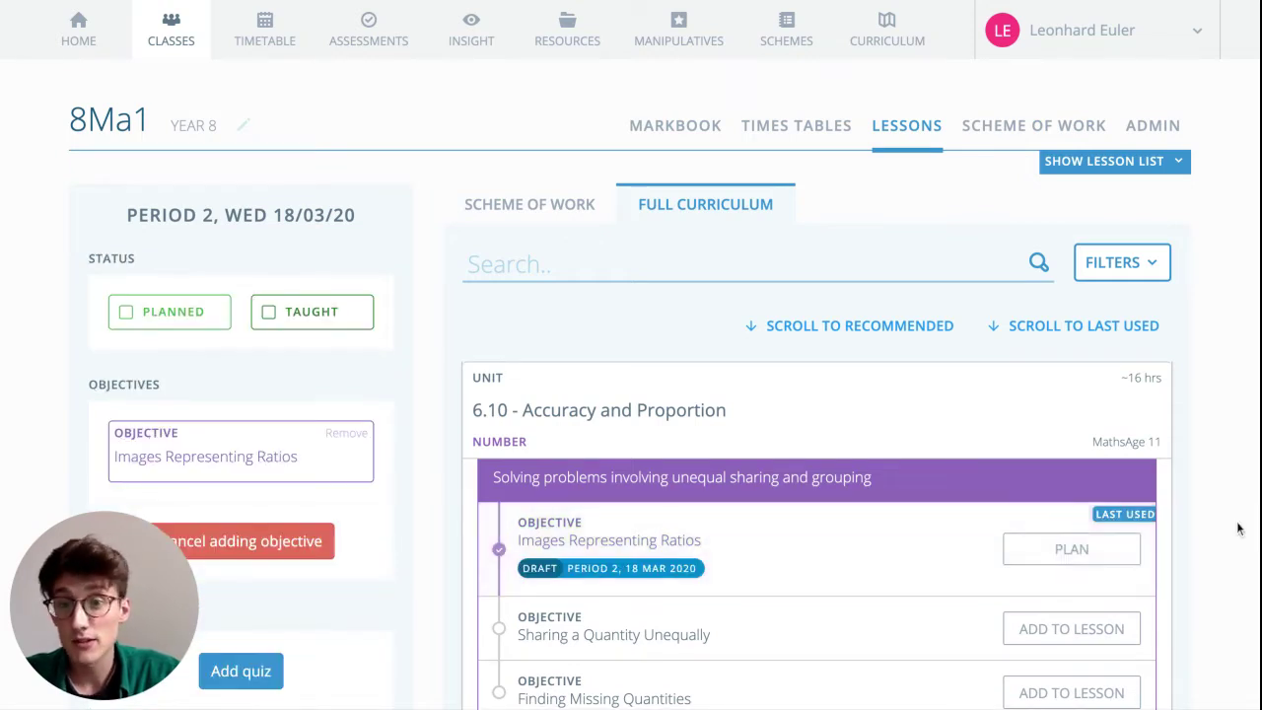
left_click(1079, 552)
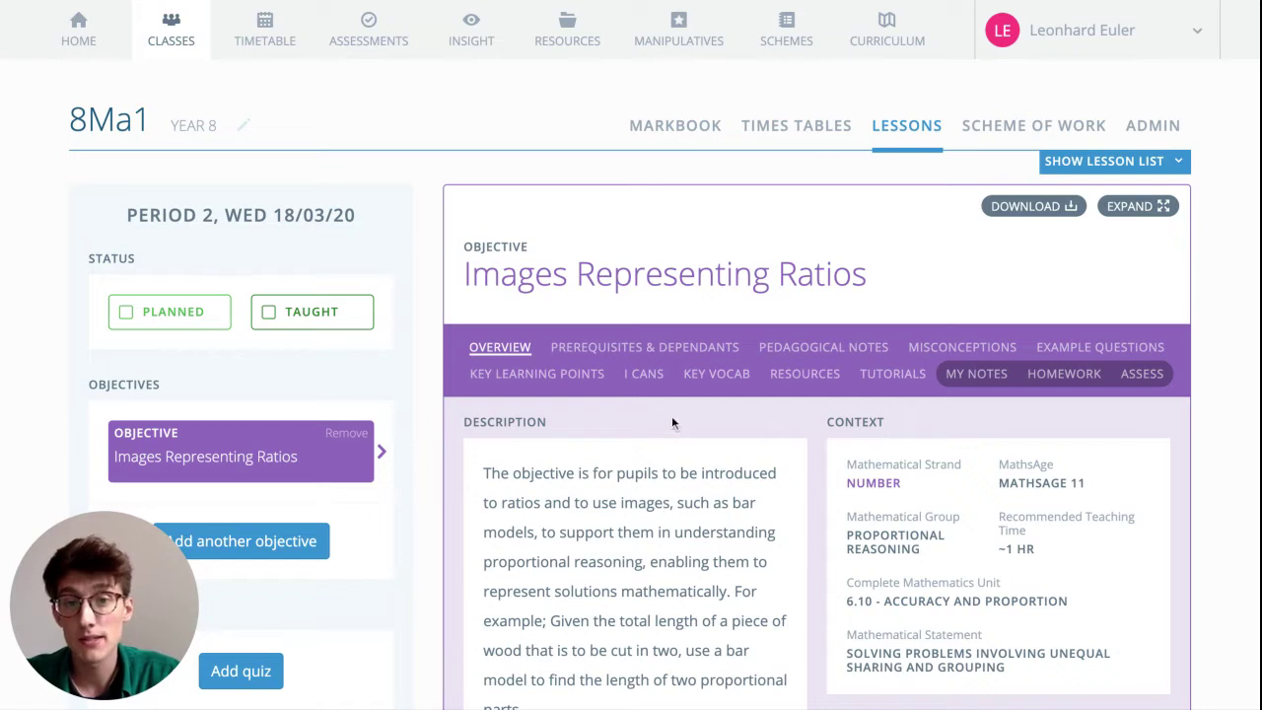
Review the objective's prerequisites and dependants, pedagogical notes and common misconceptions
left_click(660, 357)
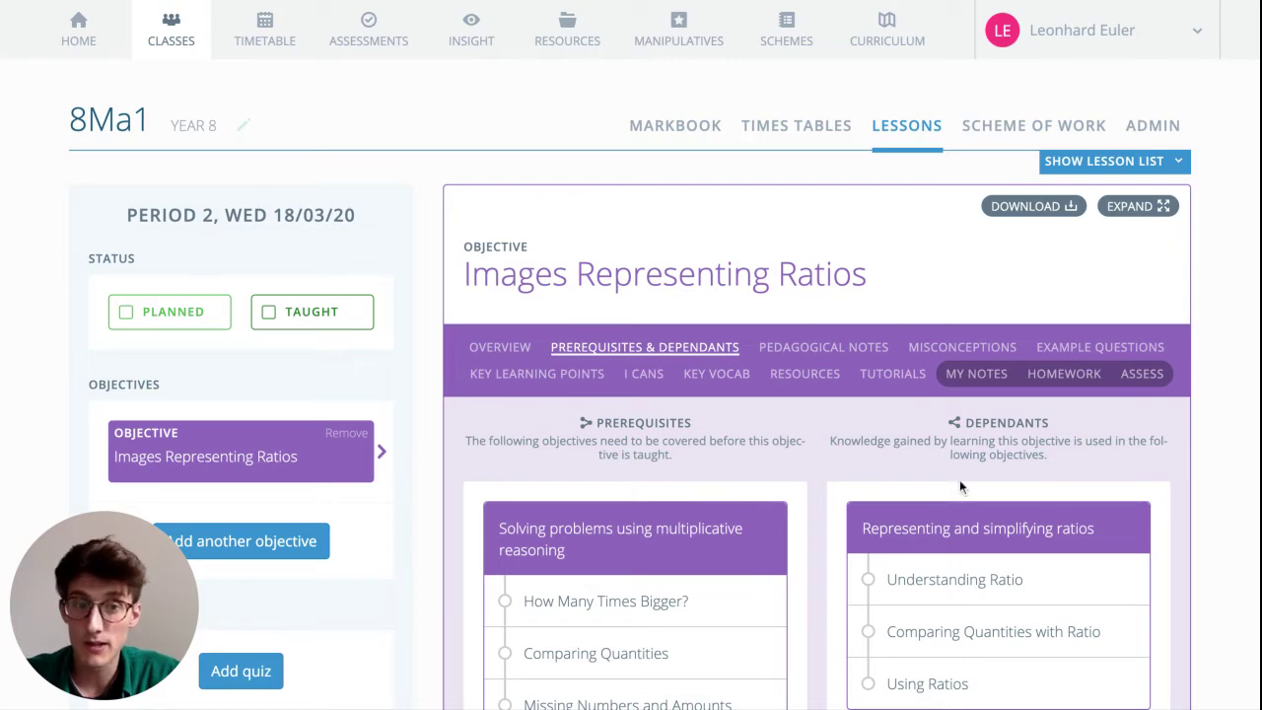
left_click(836, 351)
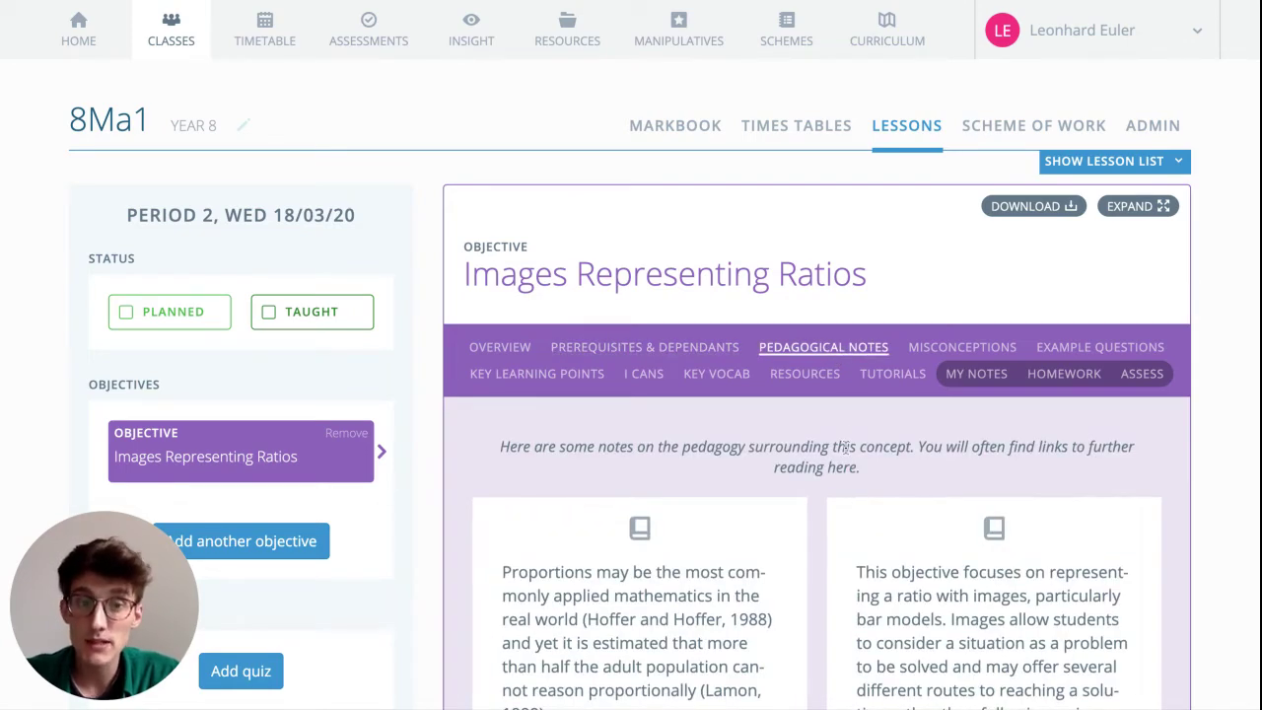
left_click(976, 353)
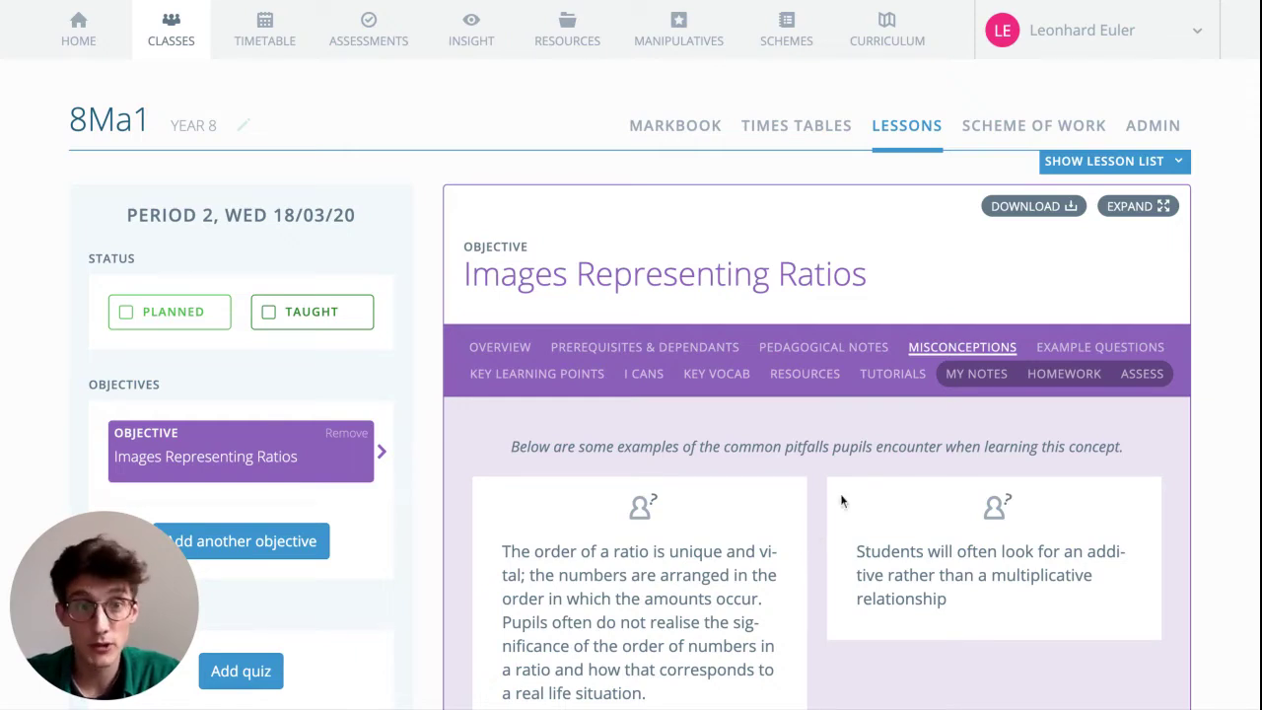
Show example questions, regenerate the bar-diagram question twice and reveal its worked solution
left_click(1066, 345)
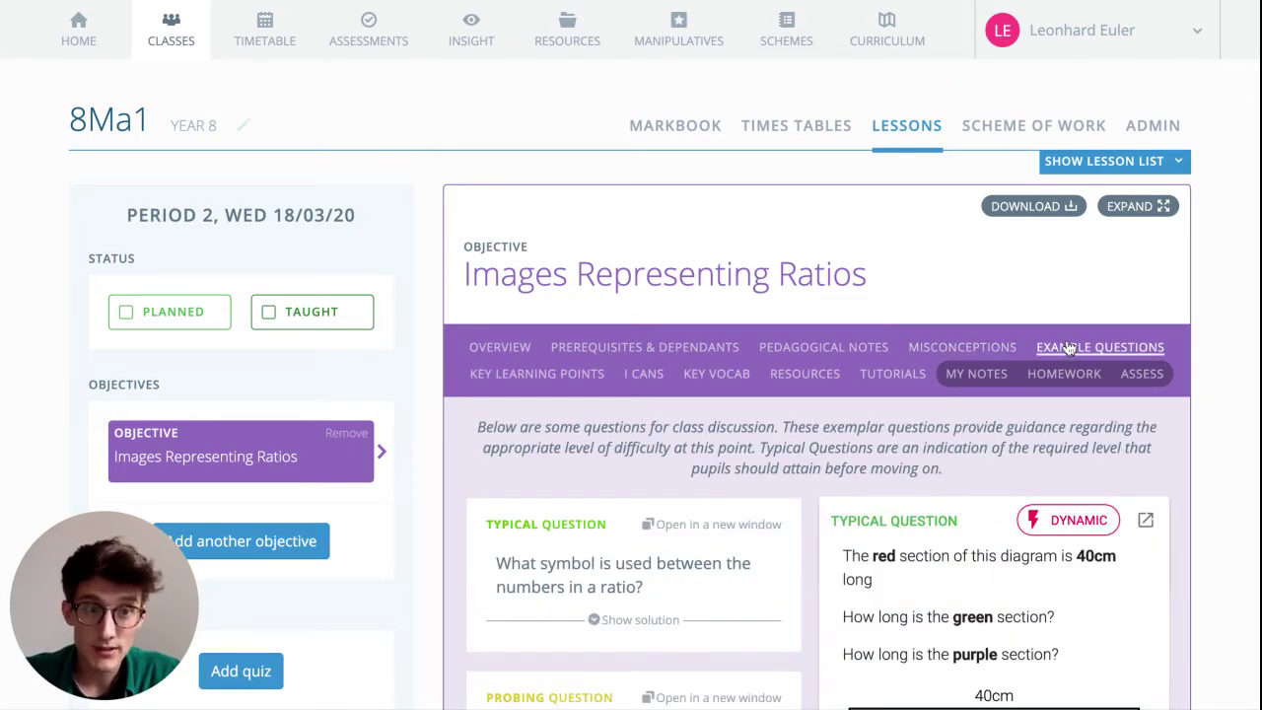
scroll(1061, 325, "down", 3)
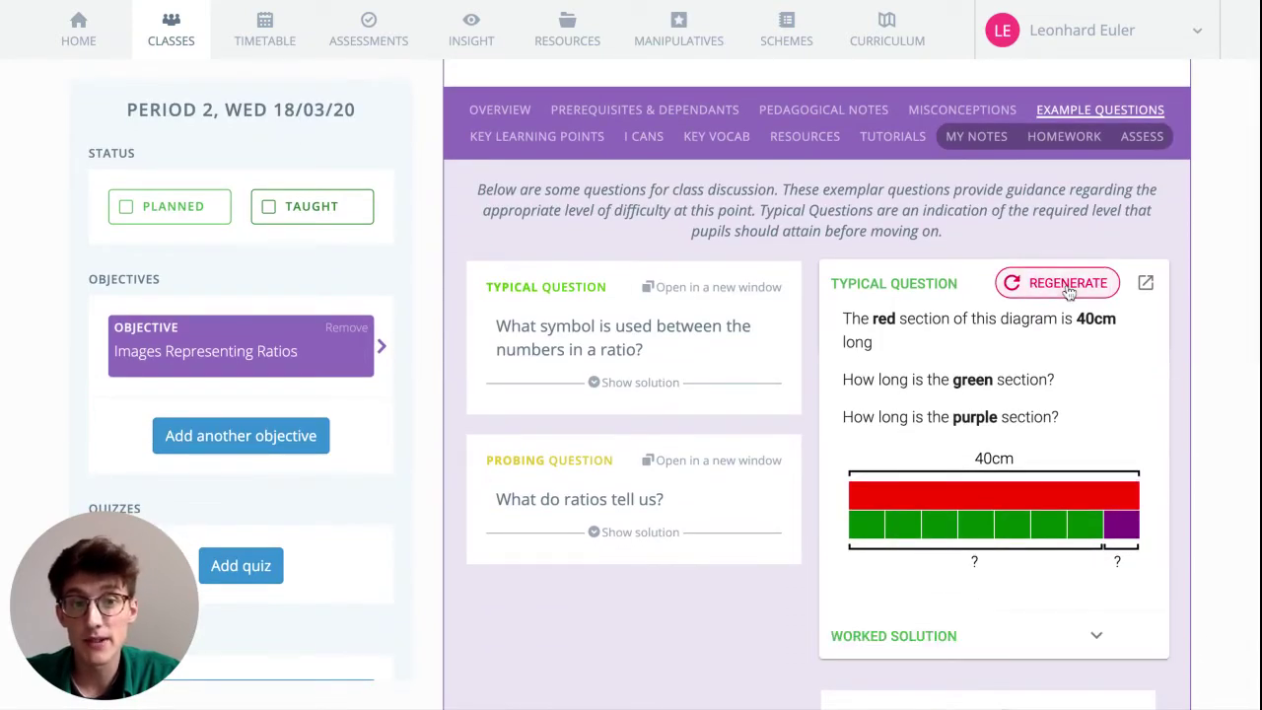
left_click(1067, 286)
left_click(1067, 284)
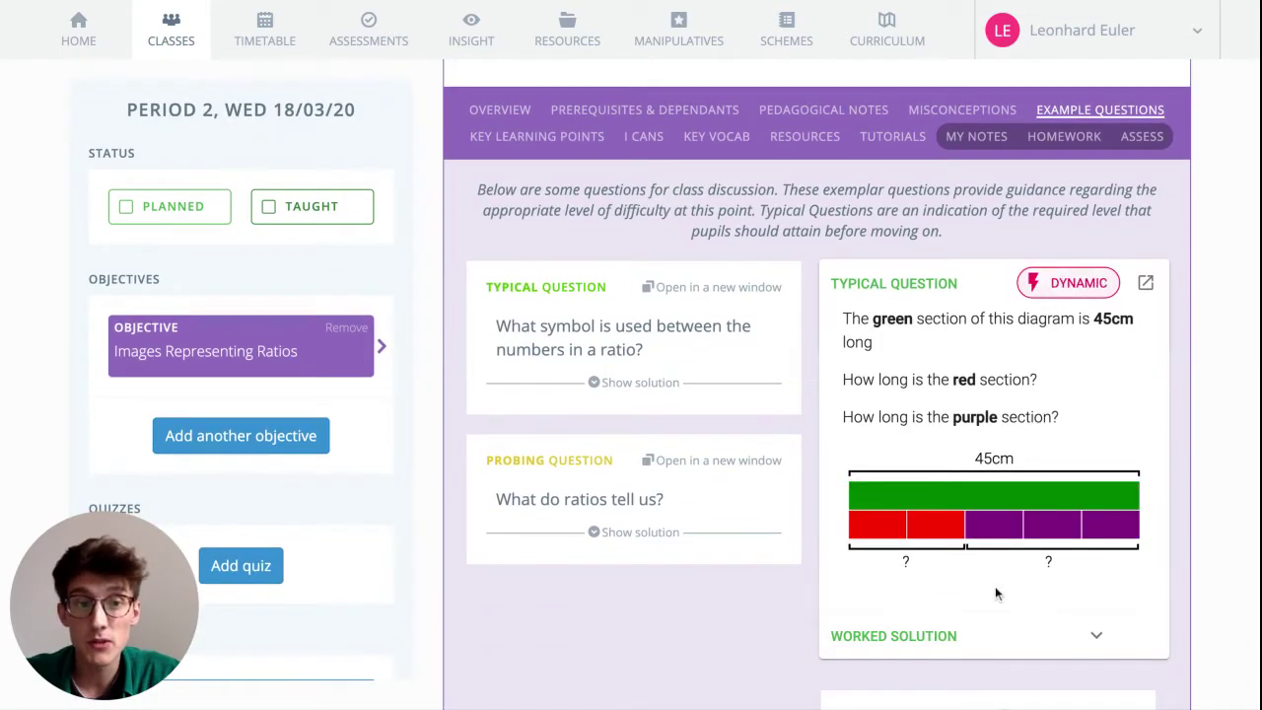
left_click(944, 636)
scroll(944, 637, "down", 3)
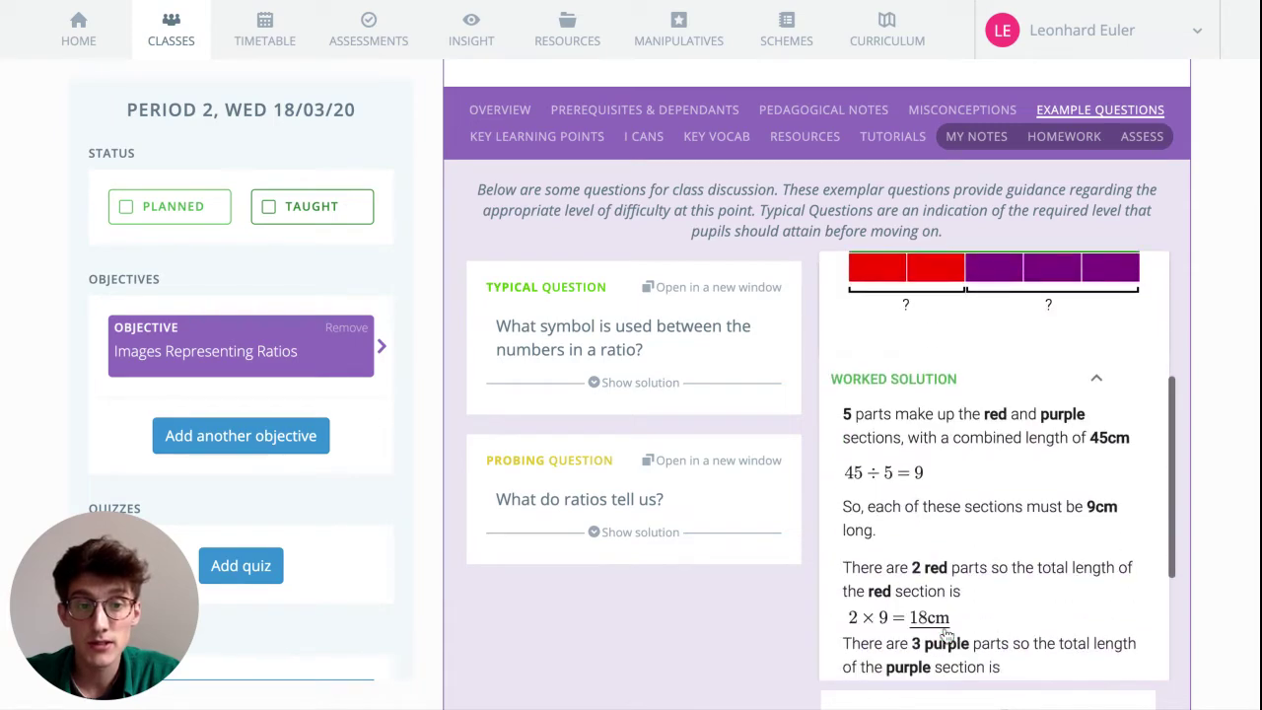
scroll(944, 637, "up", 3)
scroll(678, 376, "up", 3)
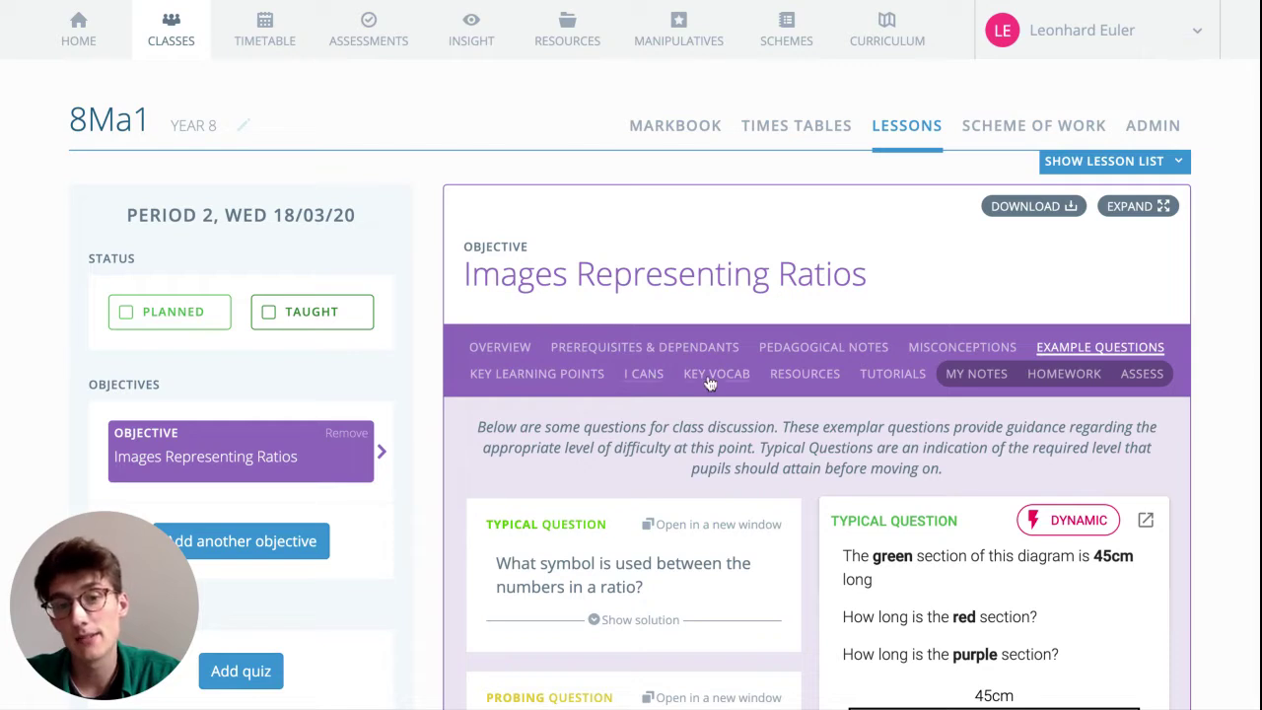
Browse the objective's resource cards, then view its two YouTube ratio bar-model tutorials
left_click(812, 378)
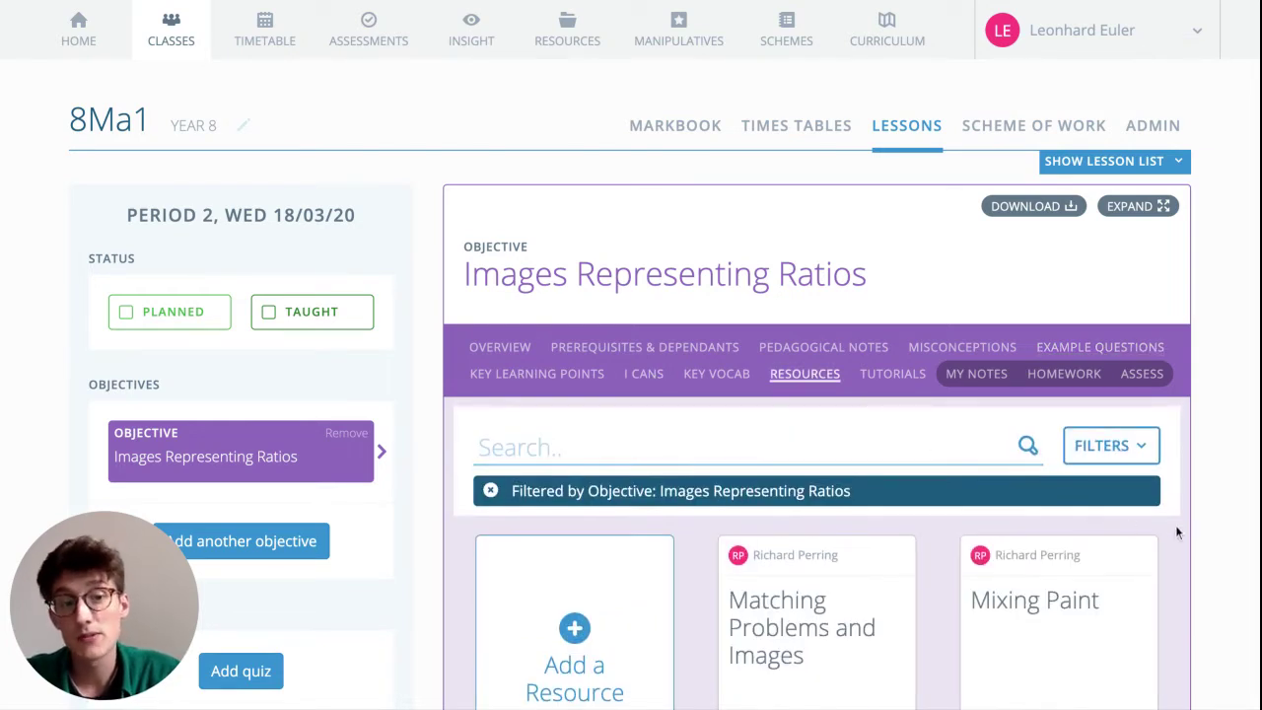
scroll(1176, 532, "down", 3)
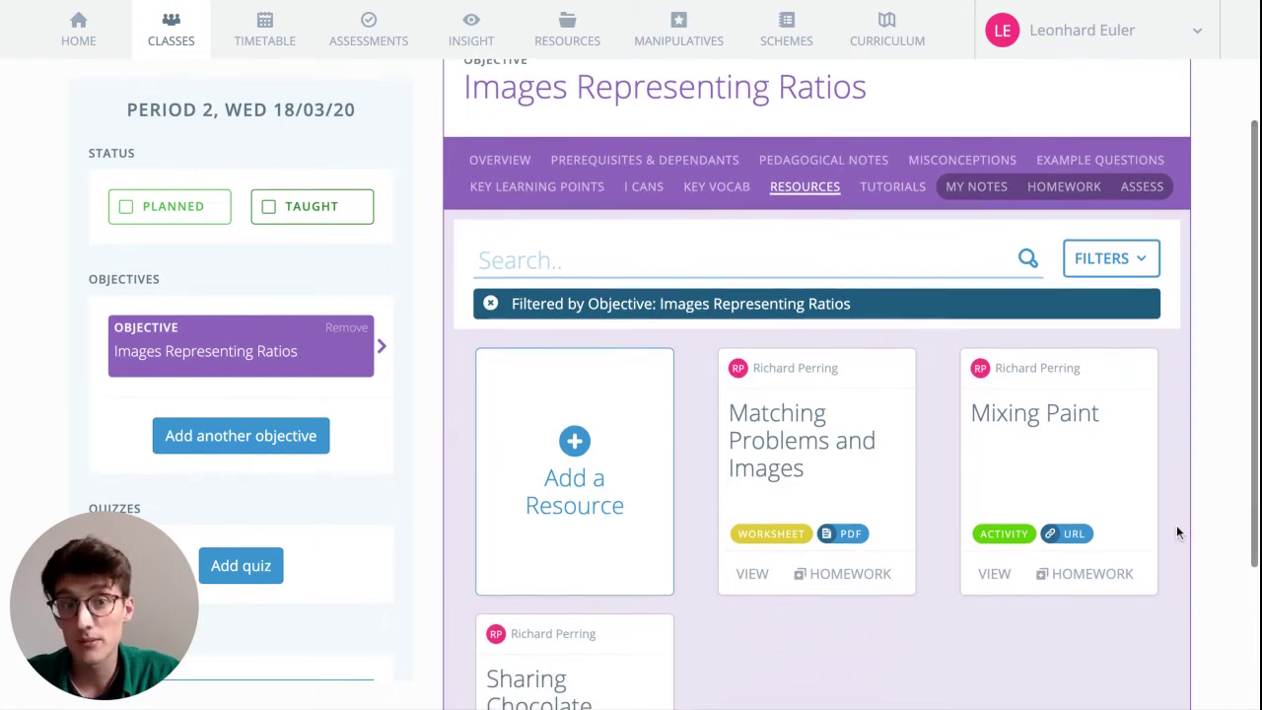
scroll(1176, 533, "up", 1)
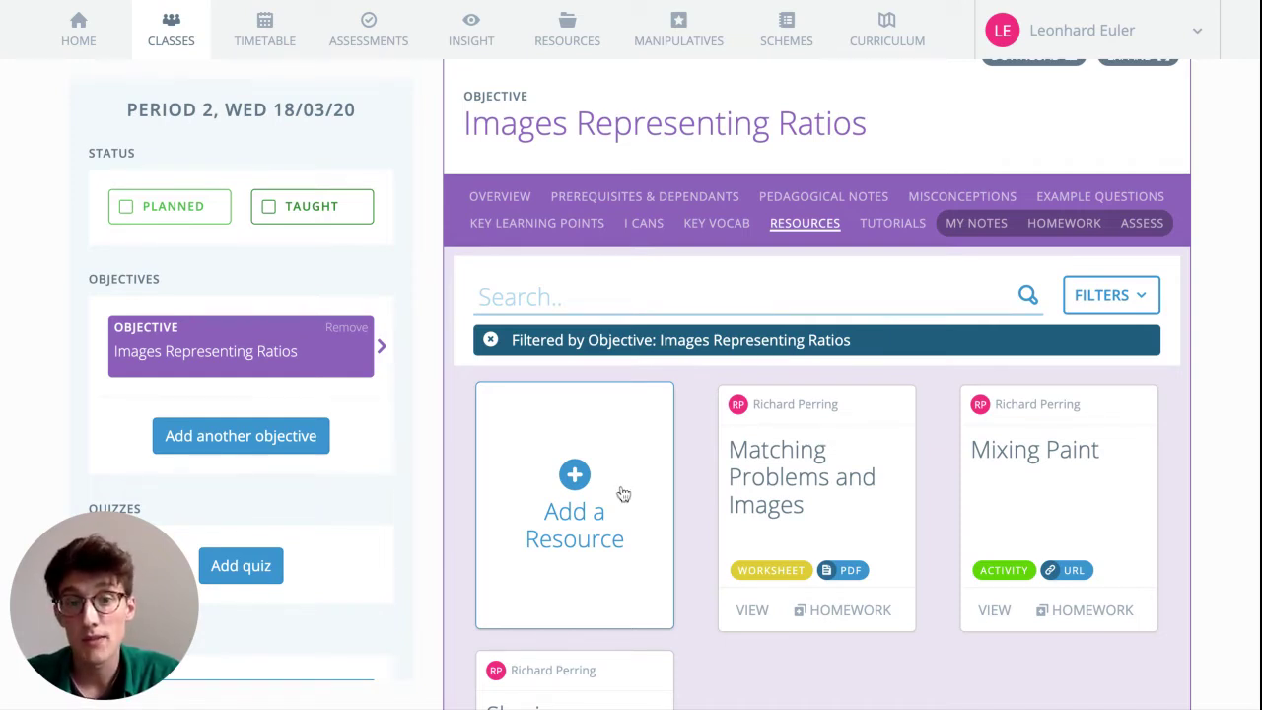
scroll(605, 493, "up", 2)
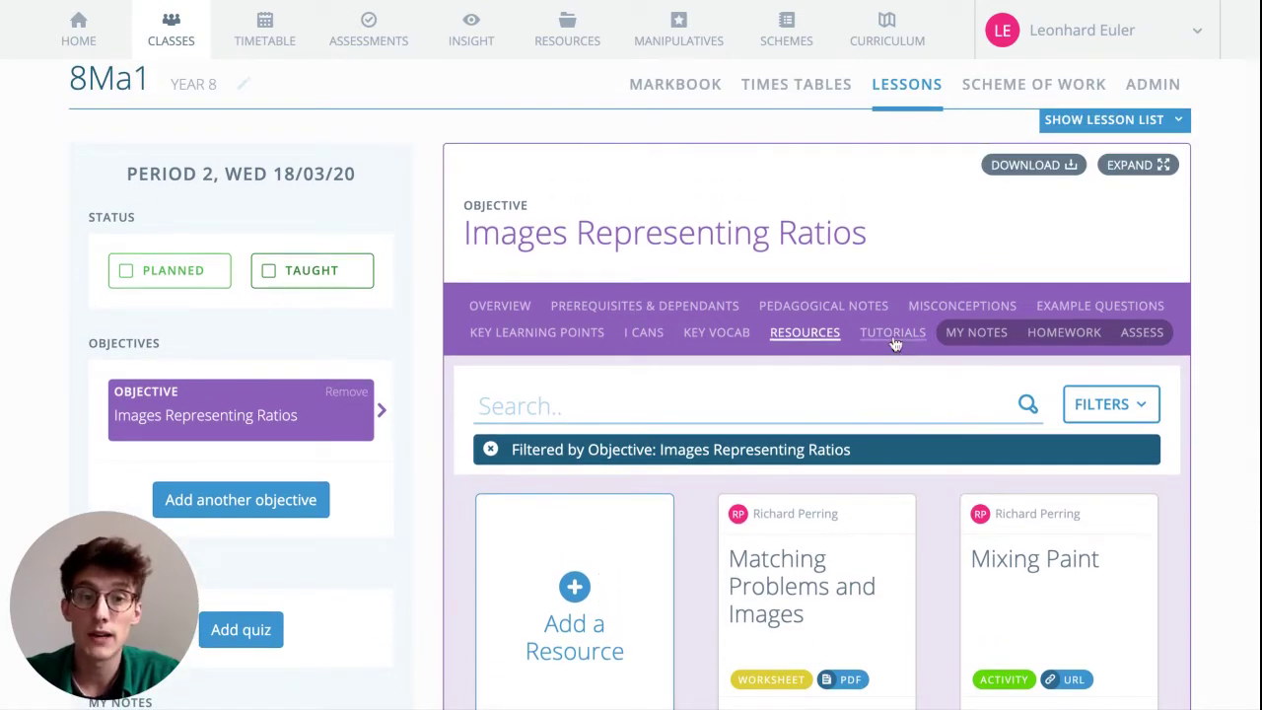
left_click(893, 336)
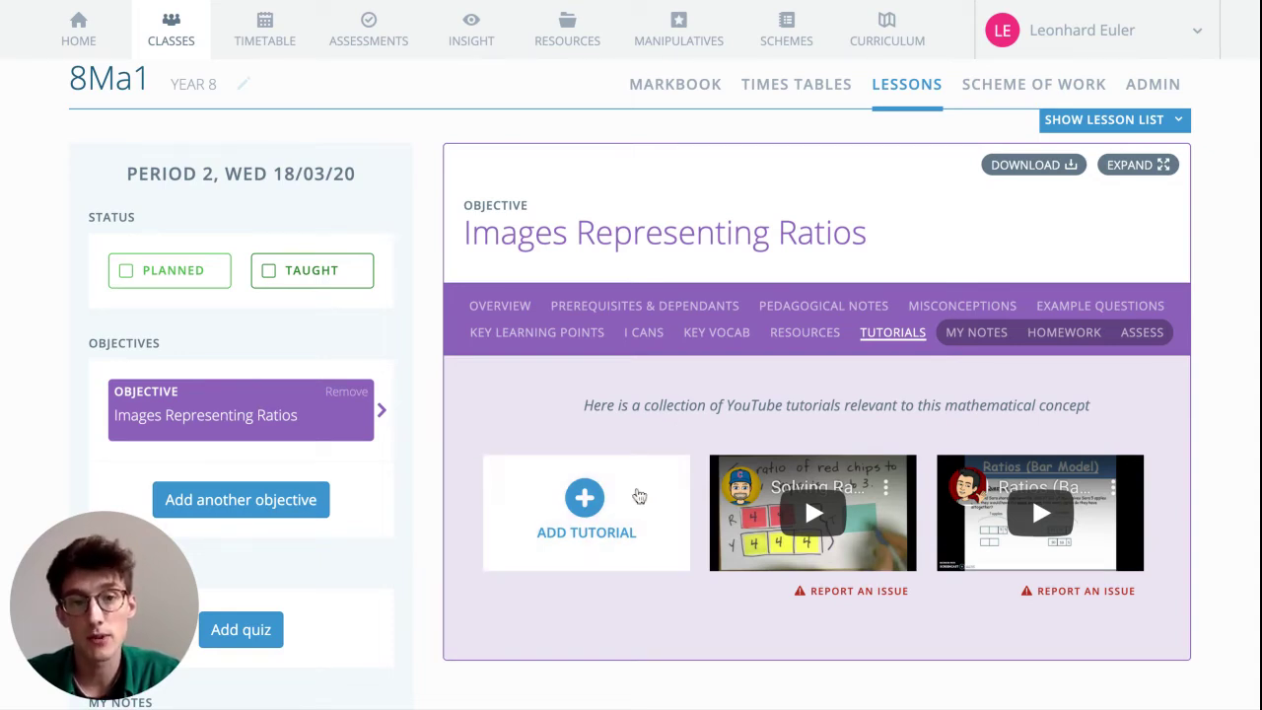
scroll(594, 370, "down", 1)
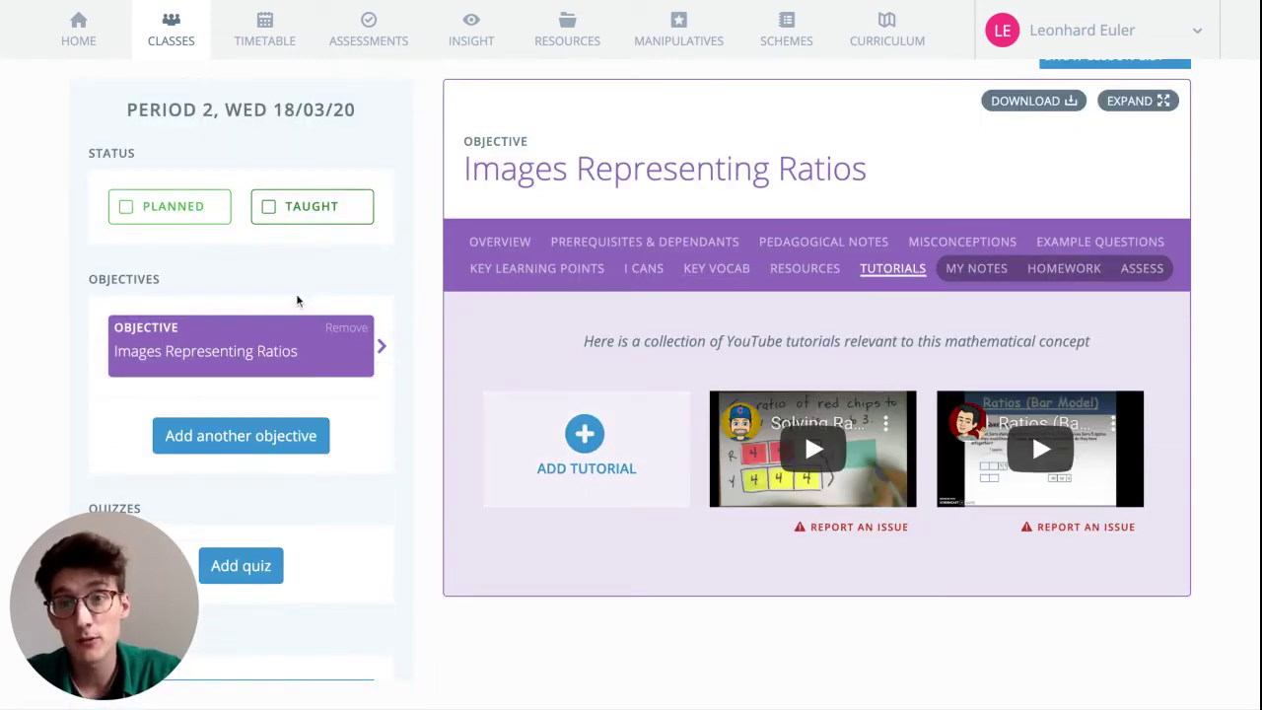
Mark the 8Ma1 lesson as planned and return to the weekly timetable
left_click(177, 212)
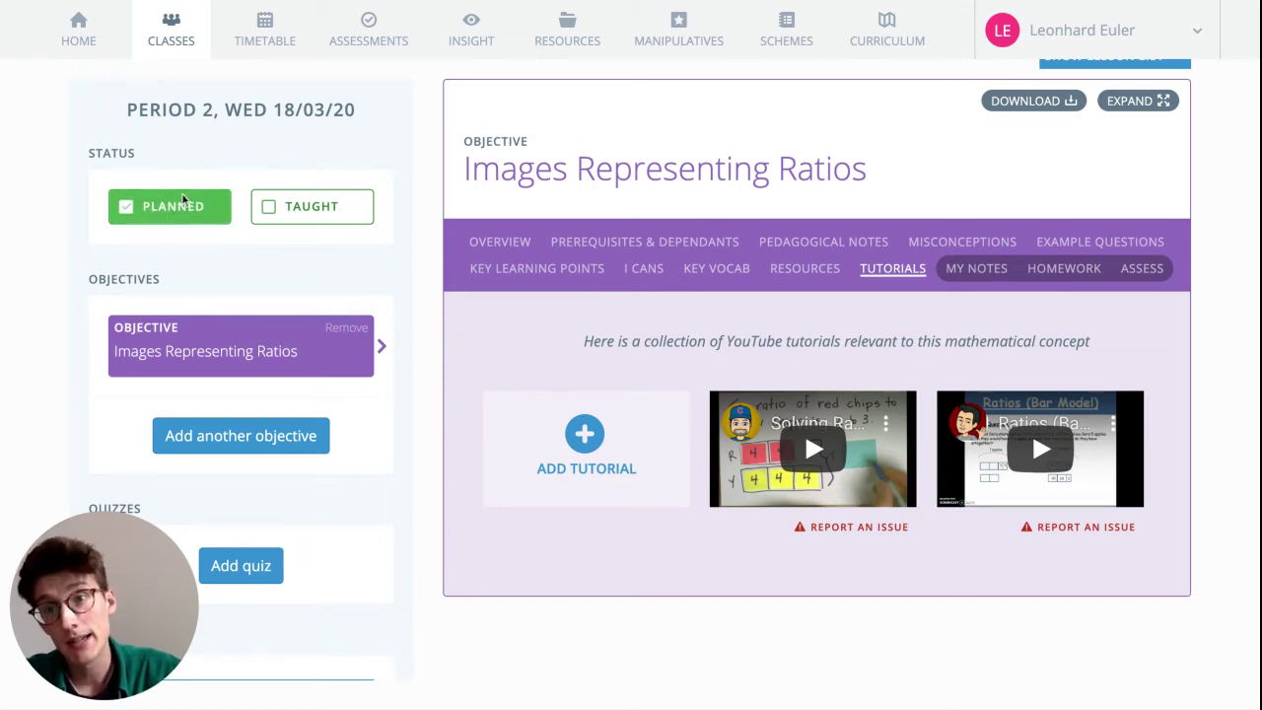
left_click(258, 45)
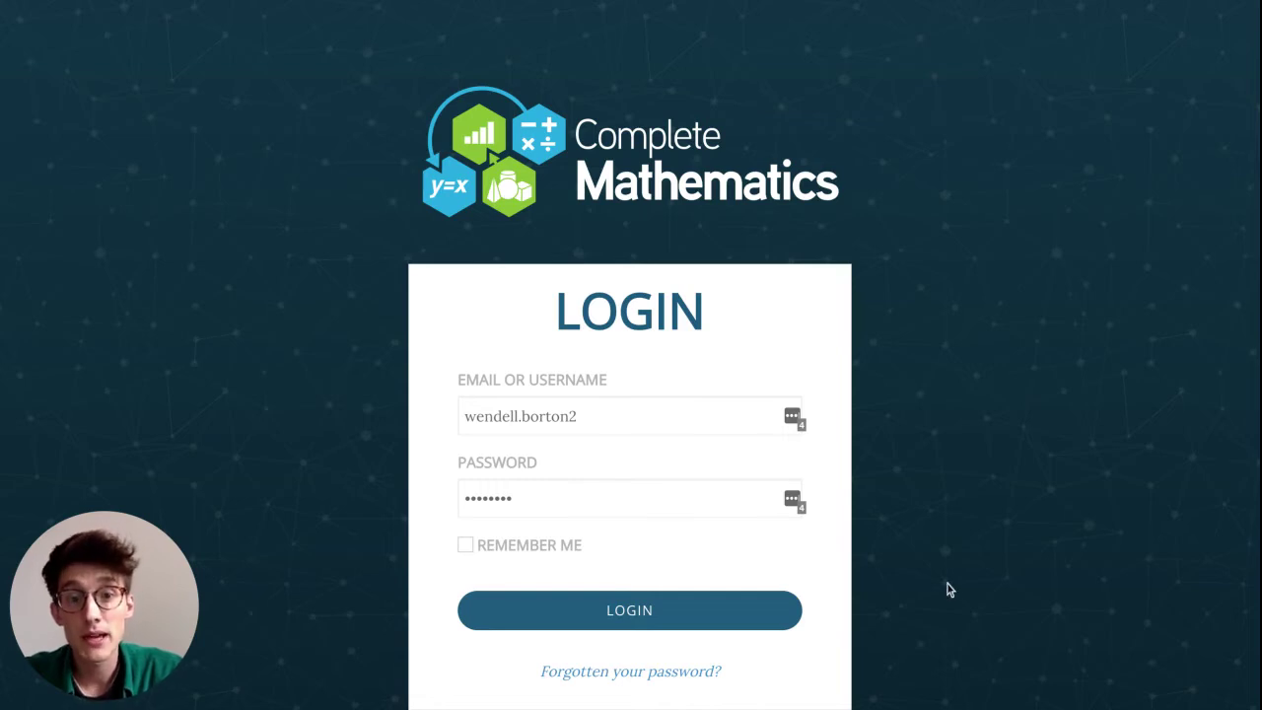
Log in as the pupil and open their timetable for MAR 16 - 20, 2020
left_click(697, 626)
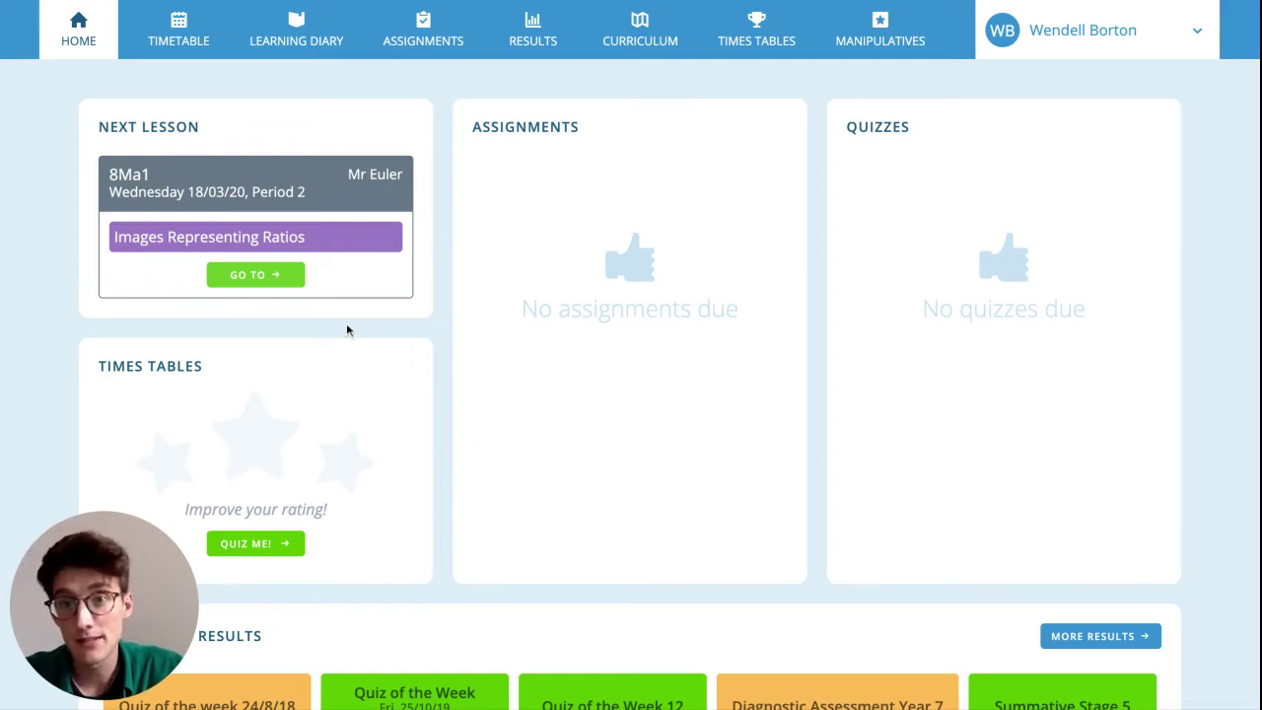
left_click(191, 42)
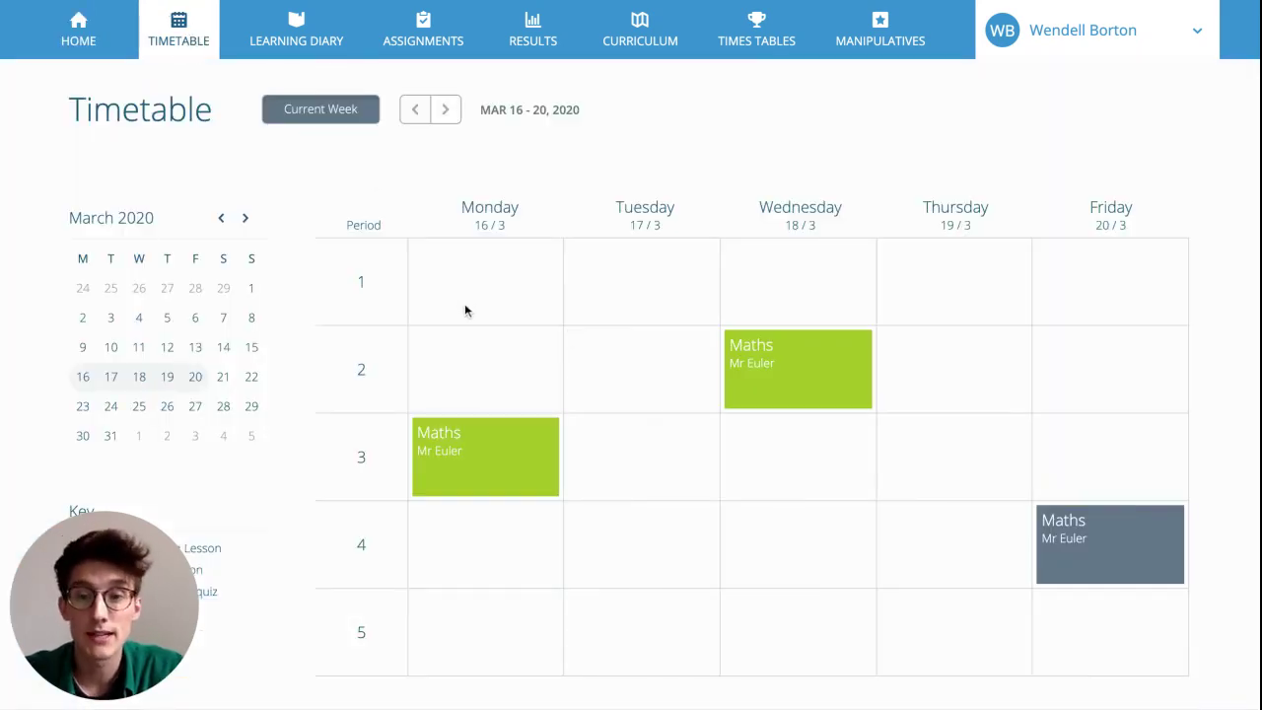
Open the pupil's Wednesday period 2 lesson and view prerequisites, misconceptions, example questions, resources and tutorials
left_click(814, 373)
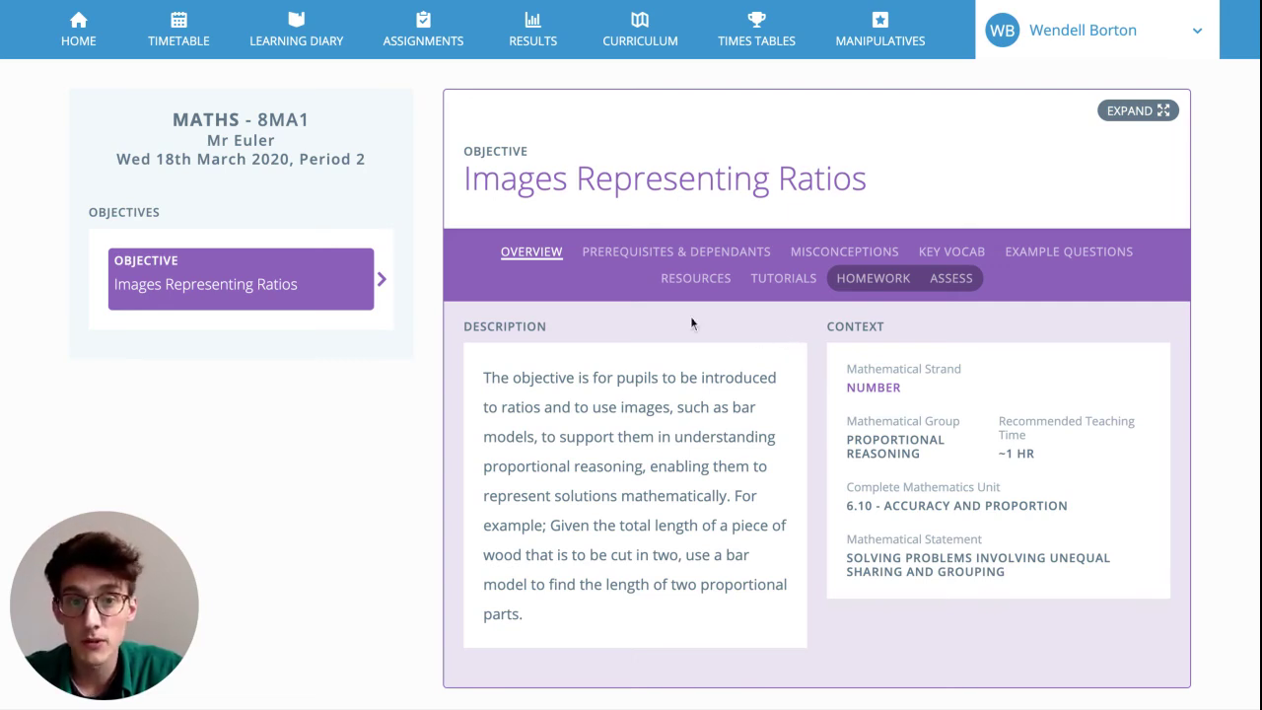
left_click(667, 258)
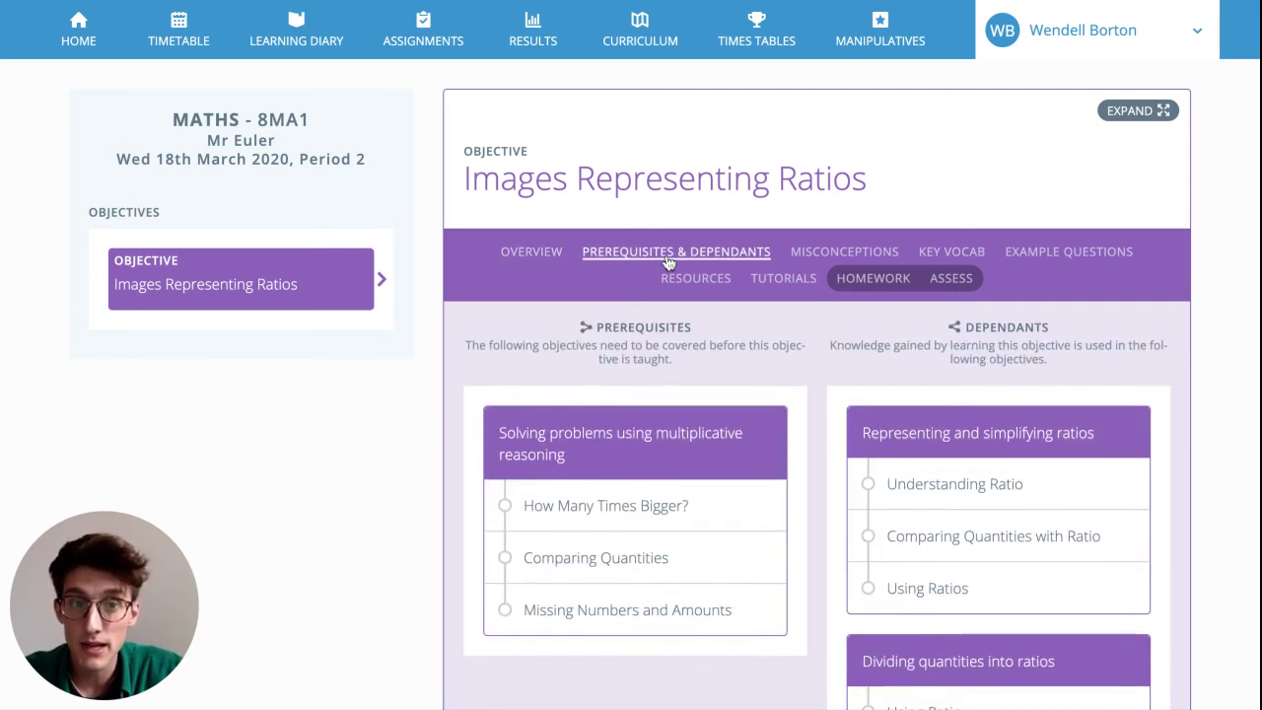
left_click(865, 256)
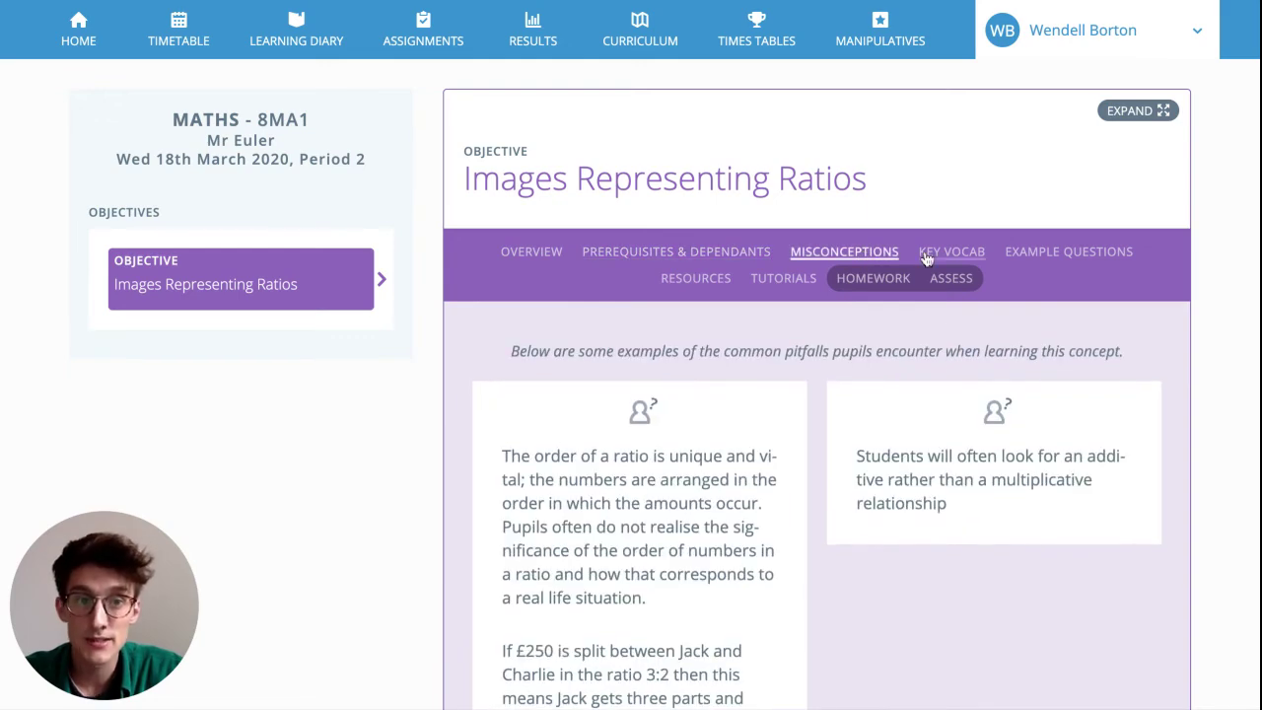
left_click(1044, 252)
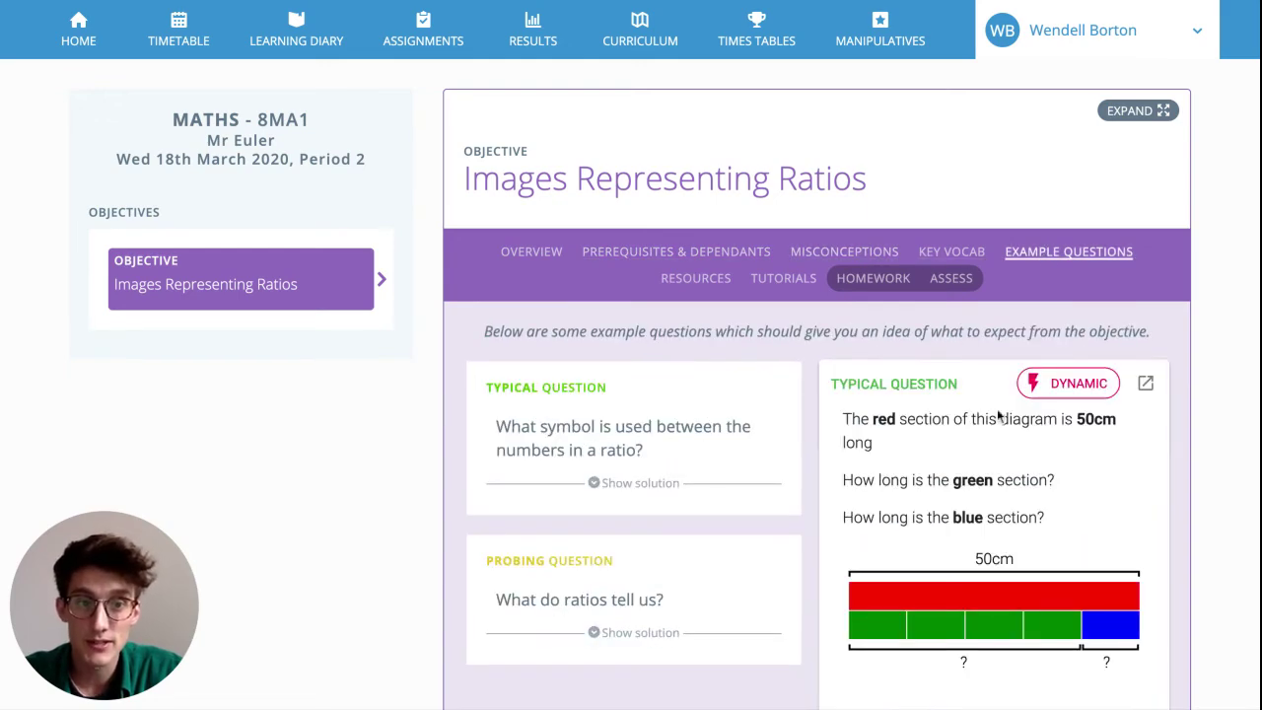
left_click(688, 280)
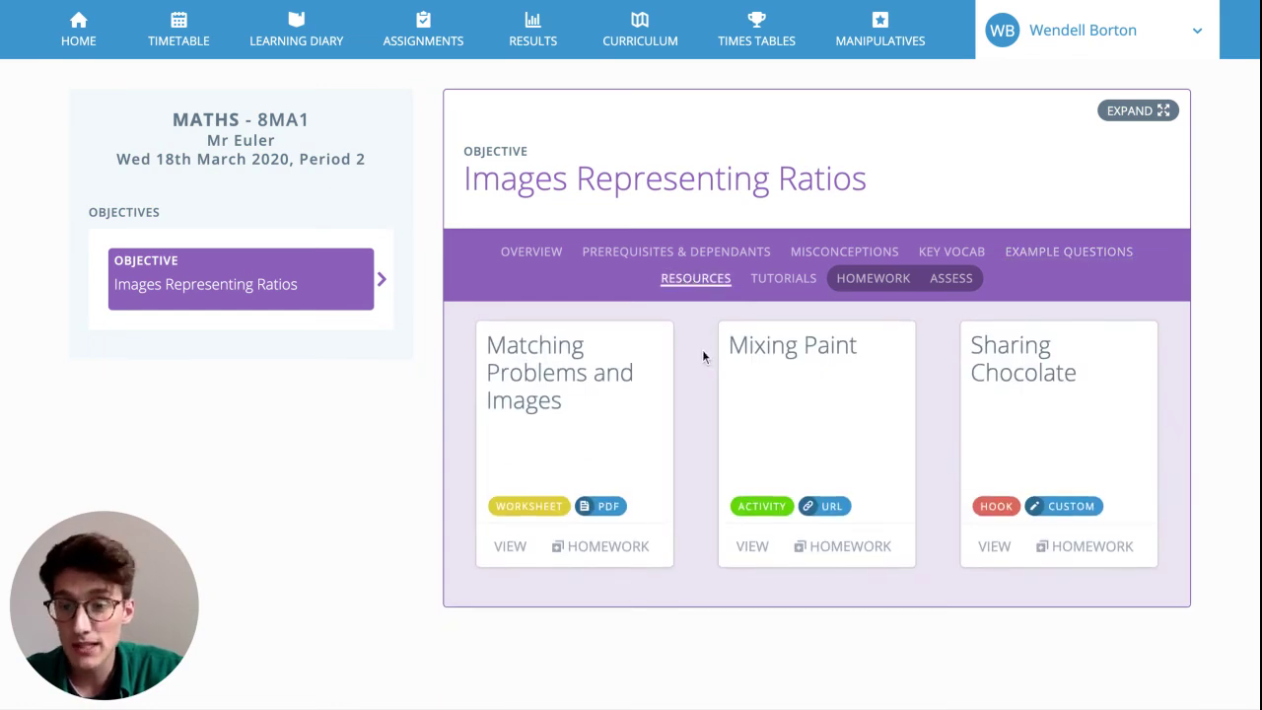
left_click(767, 286)
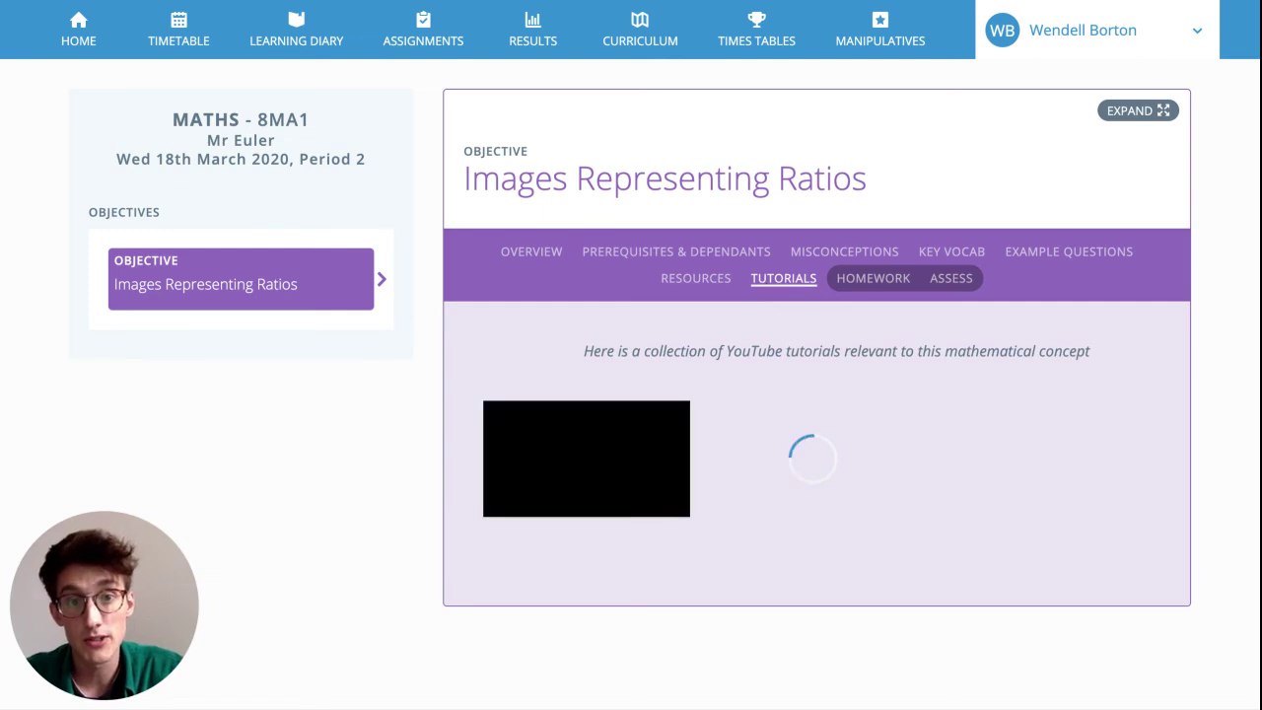